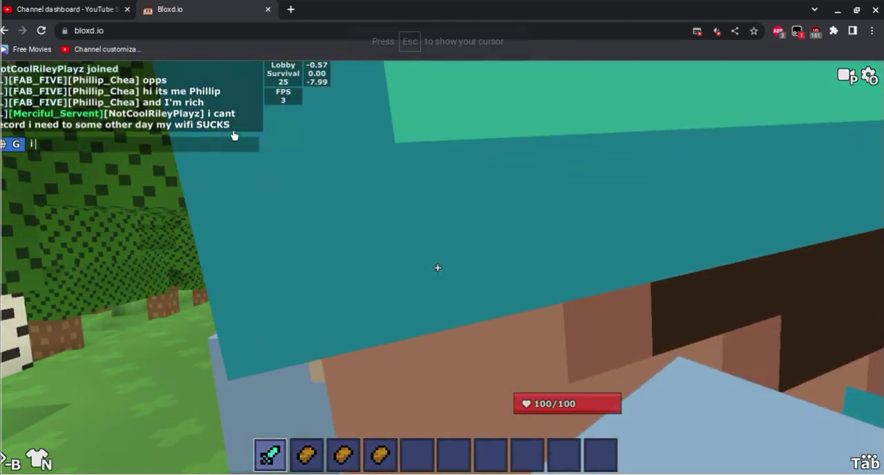
type("have to reco")
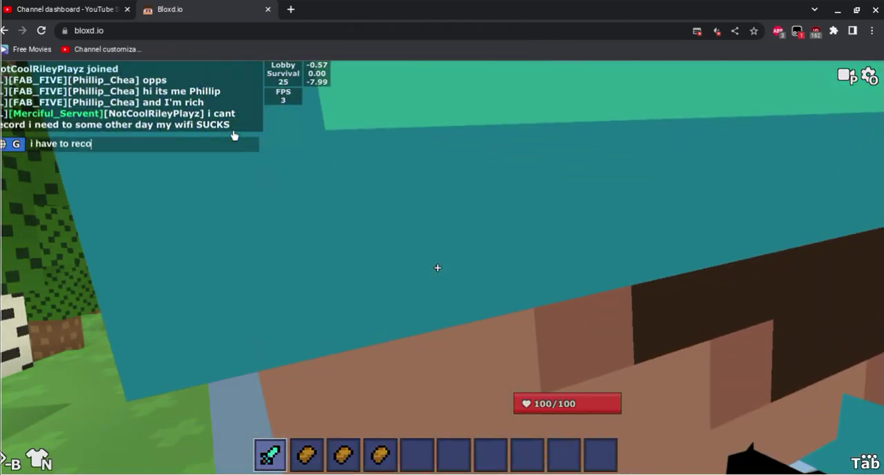
type("rd ")
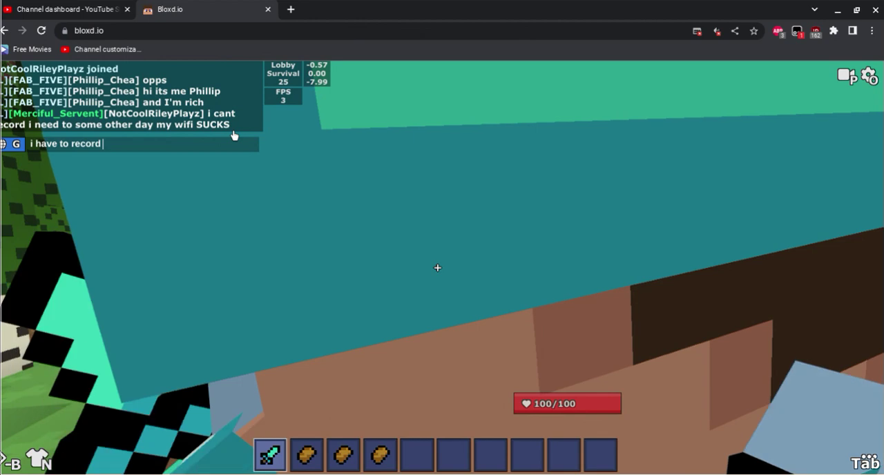
type("spo")
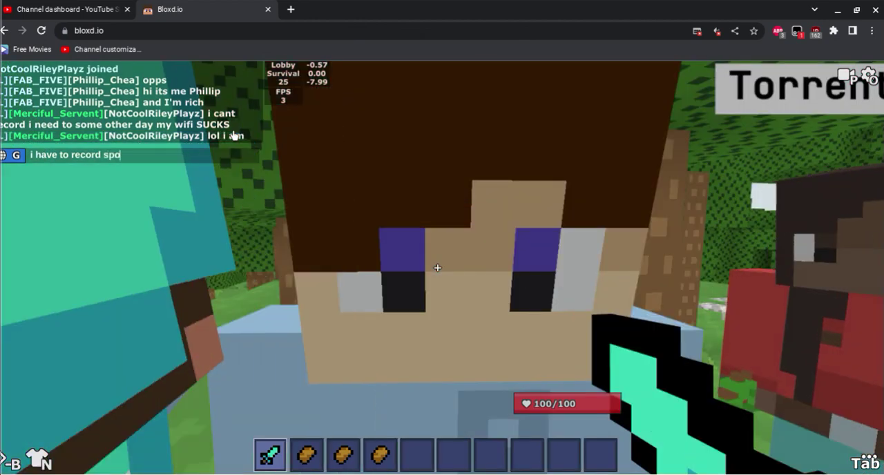
type("t (")
- Send 'i have to record spot (' in chat, then look around at the nearby players
key("Return")
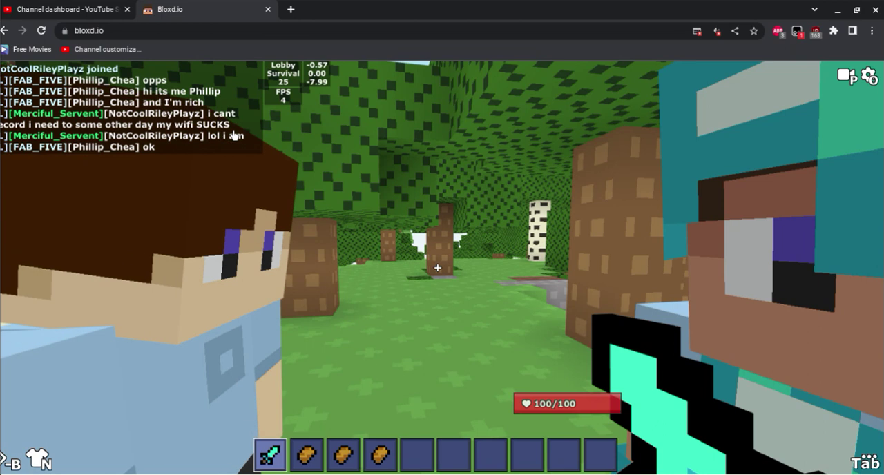
left_click_drag(235, 137, 642, 283)
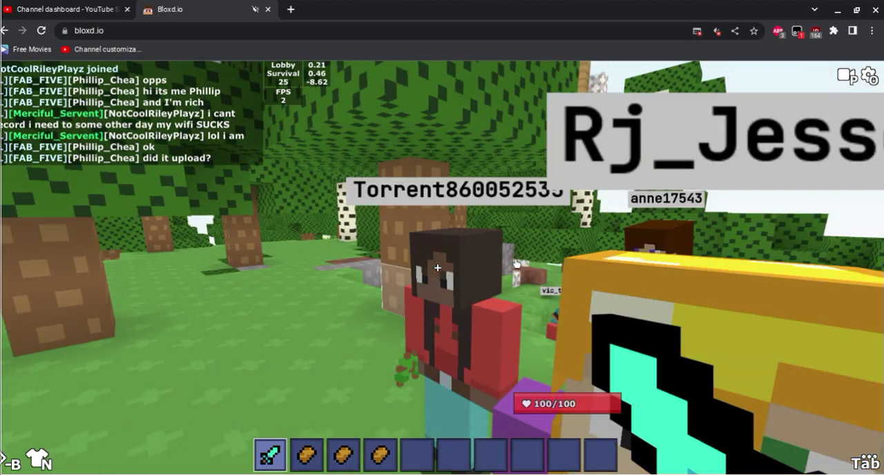
key("Return")
type("m")
- Post 'it was for like 5 seconds im making a new...' in chat and resume the game
key("Escape")
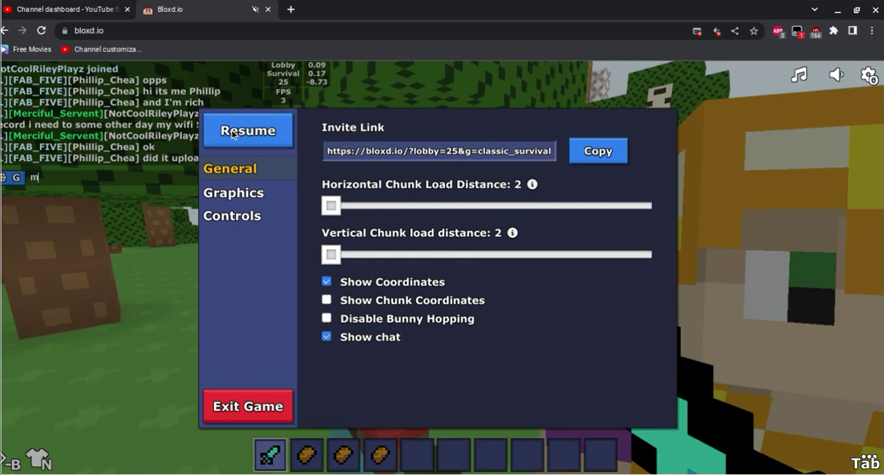
type("t wa")
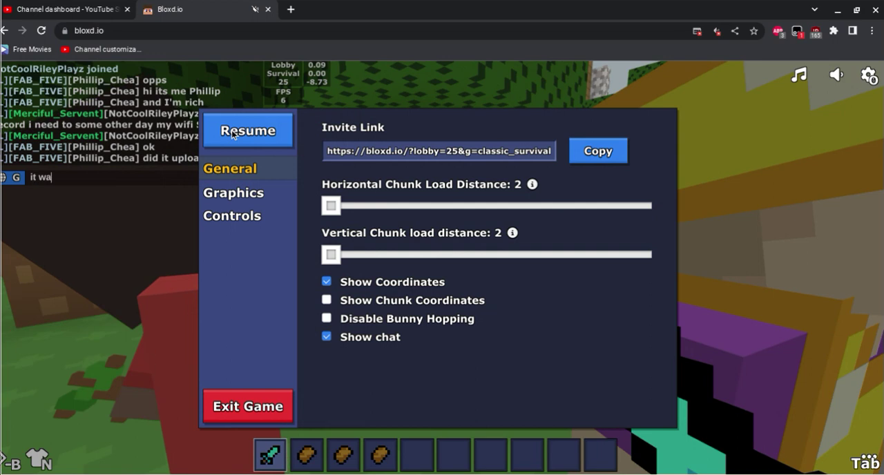
type("s for l")
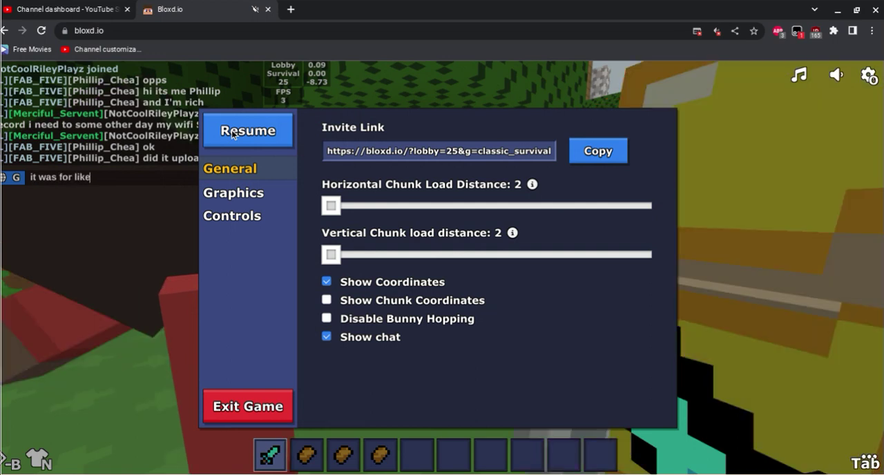
type("ike 5 seconds im")
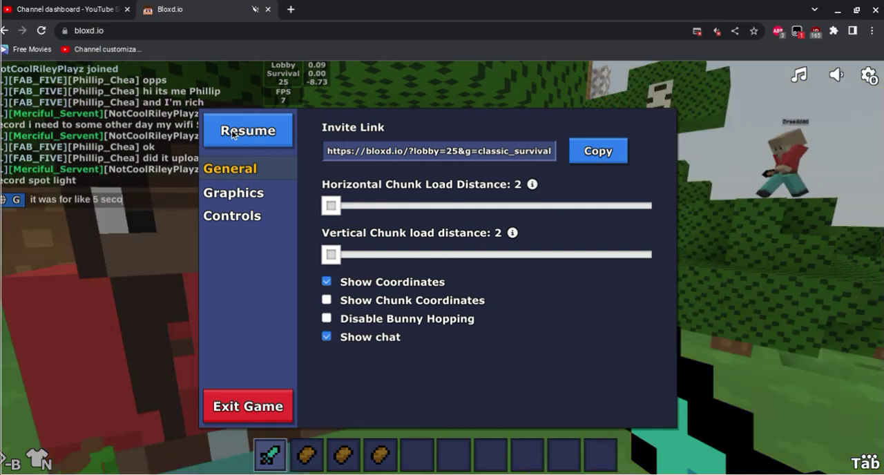
type(" making a")
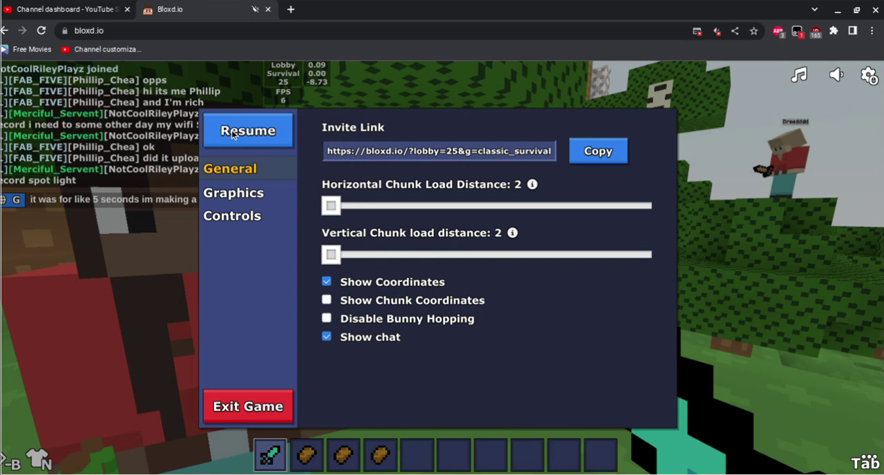
type(" new")
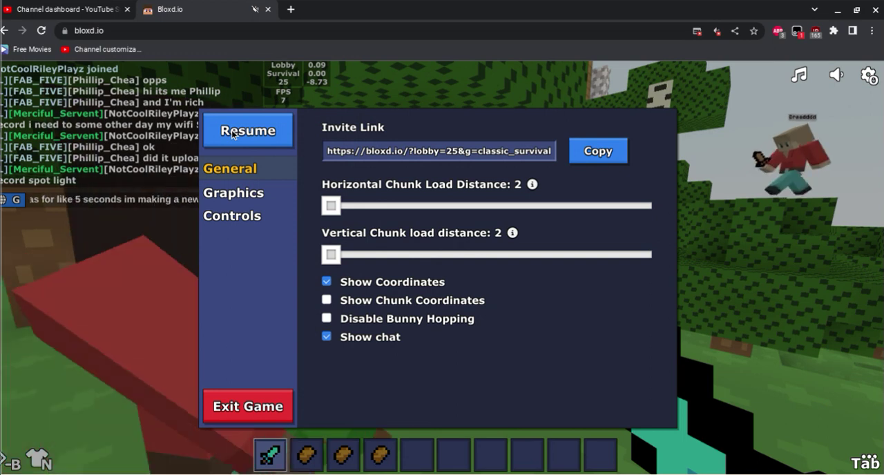
key("Return")
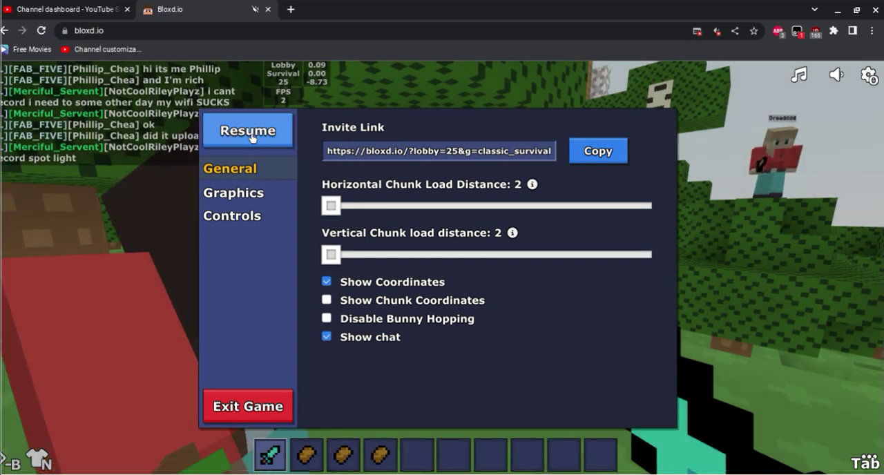
left_click(252, 136)
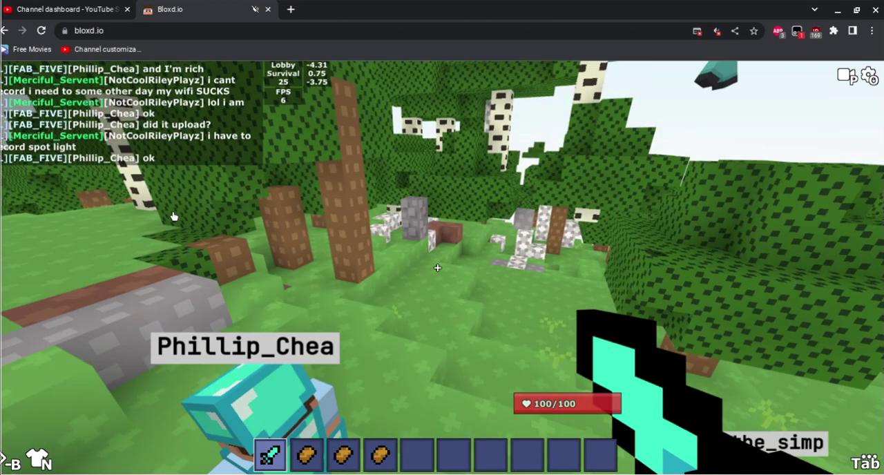
- Pause the survival match again and choose Exit Game
key("Escape")
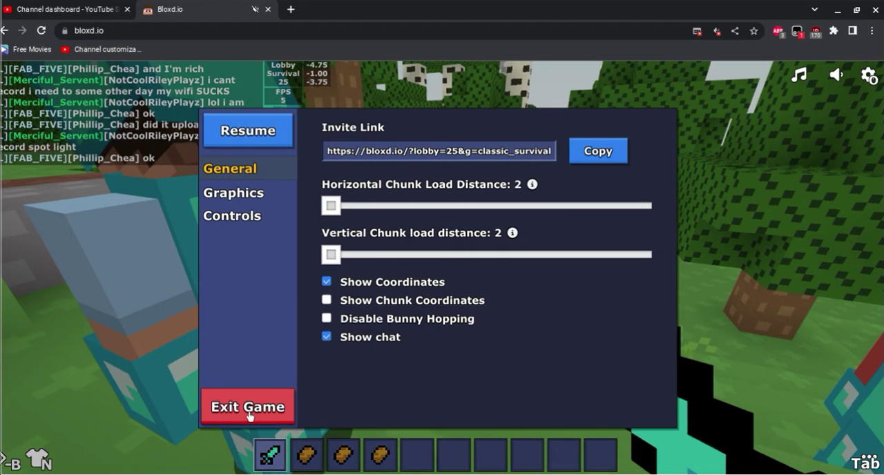
left_click(251, 411)
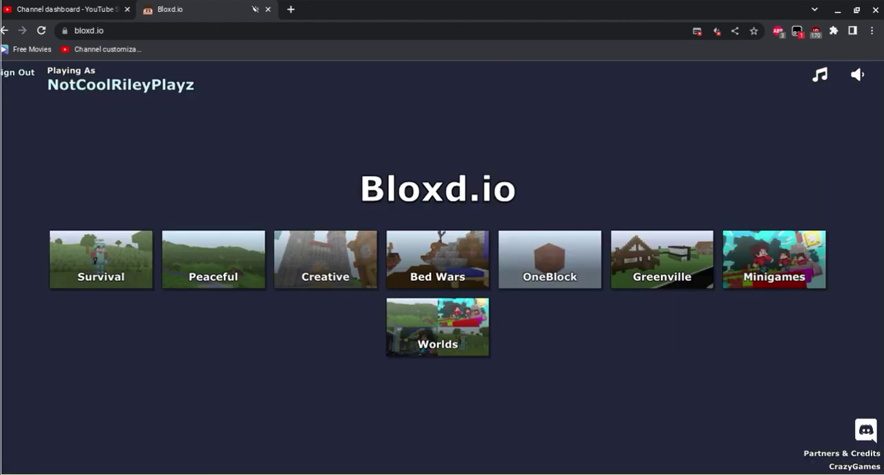